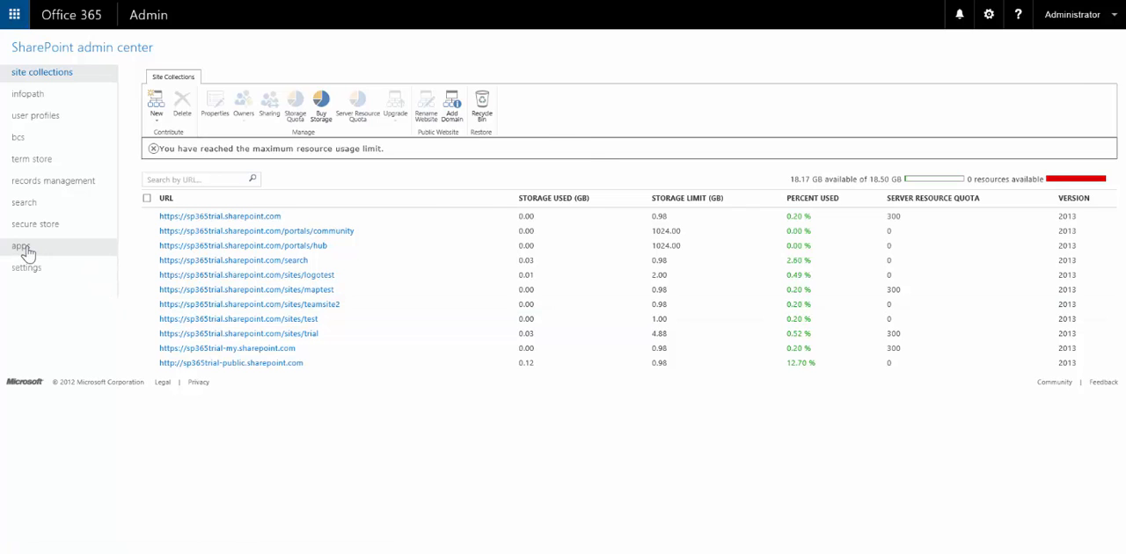
Start creating a new app catalog site from the App Catalog settings
left_click(28, 253)
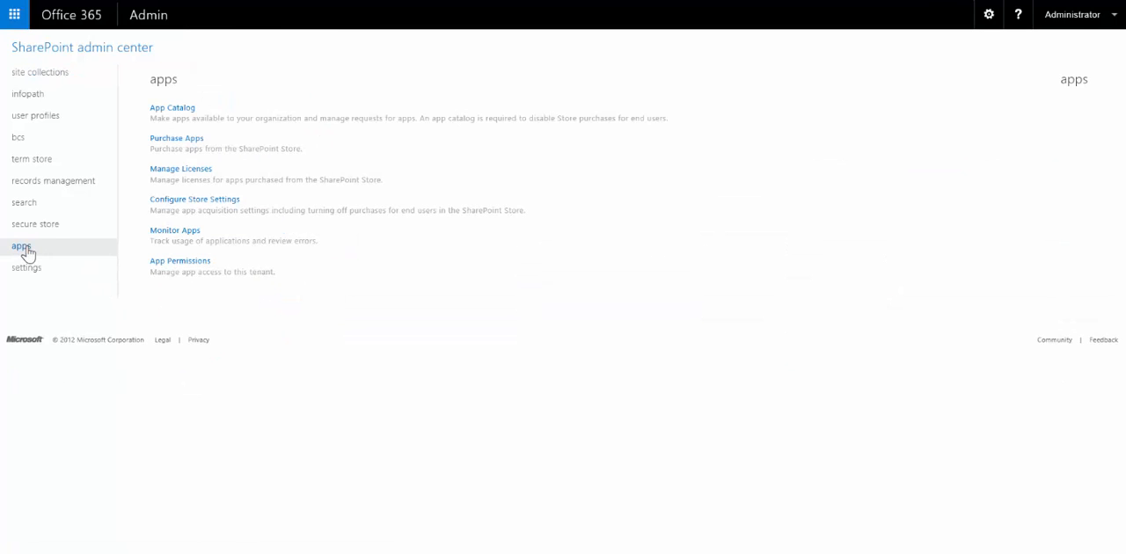
left_click(183, 116)
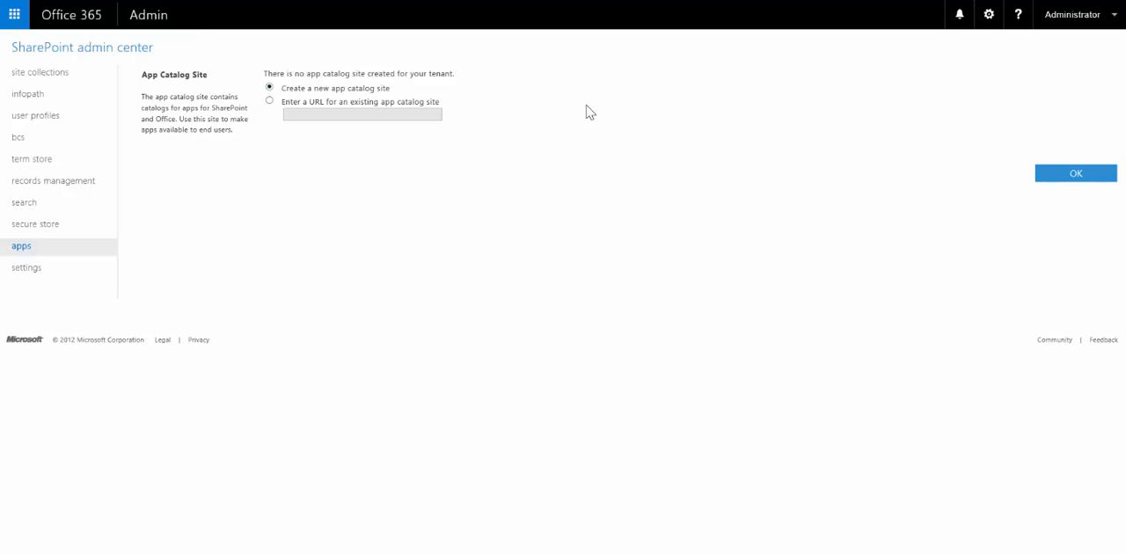
left_click(1072, 176)
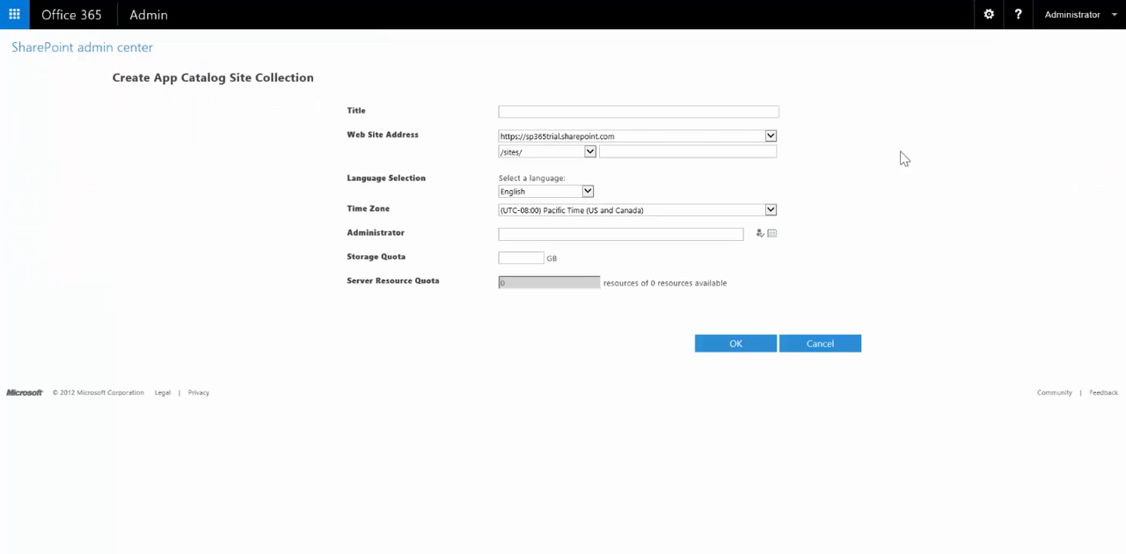
Title the app catalog site collection SharePoint apps with the web address /sites/spapps
left_click(642, 111)
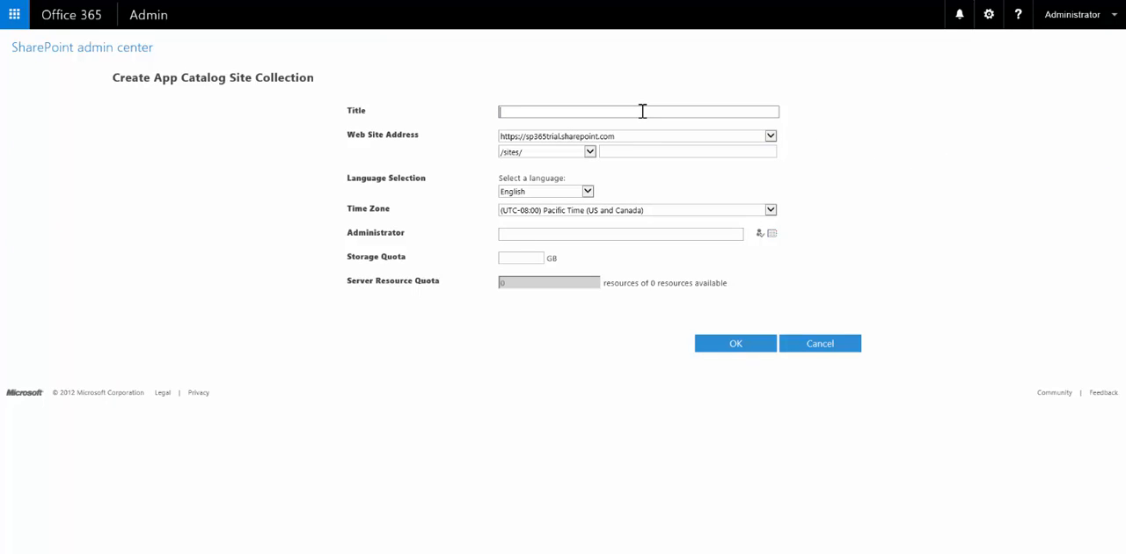
type("SharePoint apps")
left_click(637, 150)
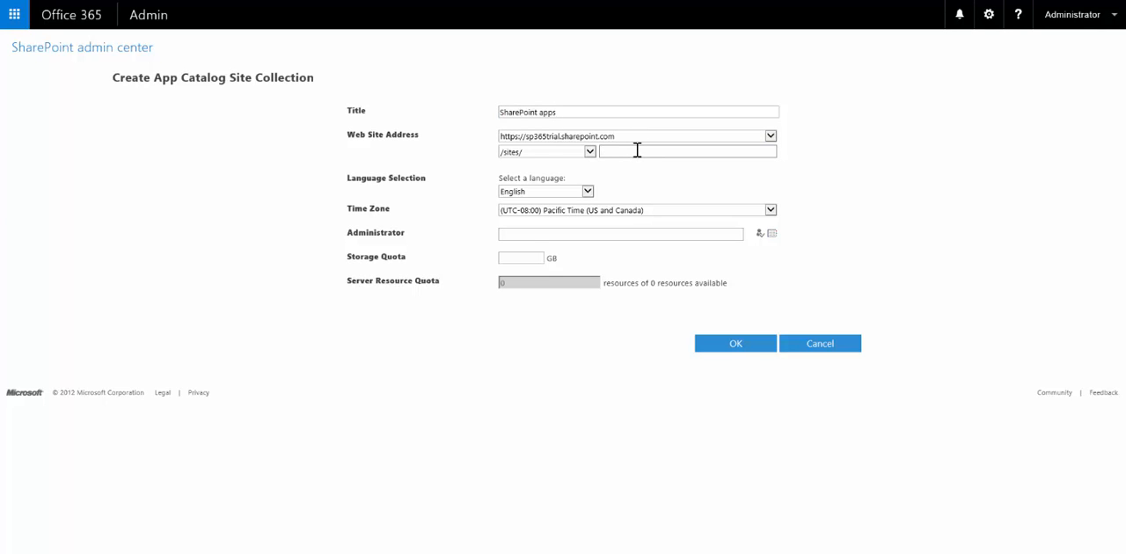
type("spapps")
Set Eastern Time (US and Canada), paste the administrator account, set a 1 GB storage quota, and create the site
left_click(770, 210)
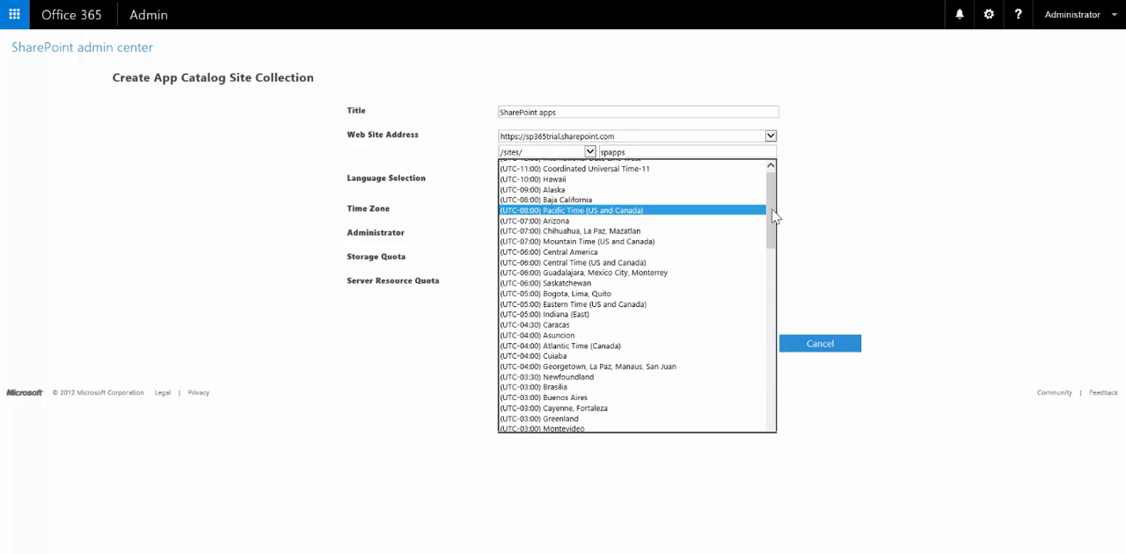
left_click(701, 304)
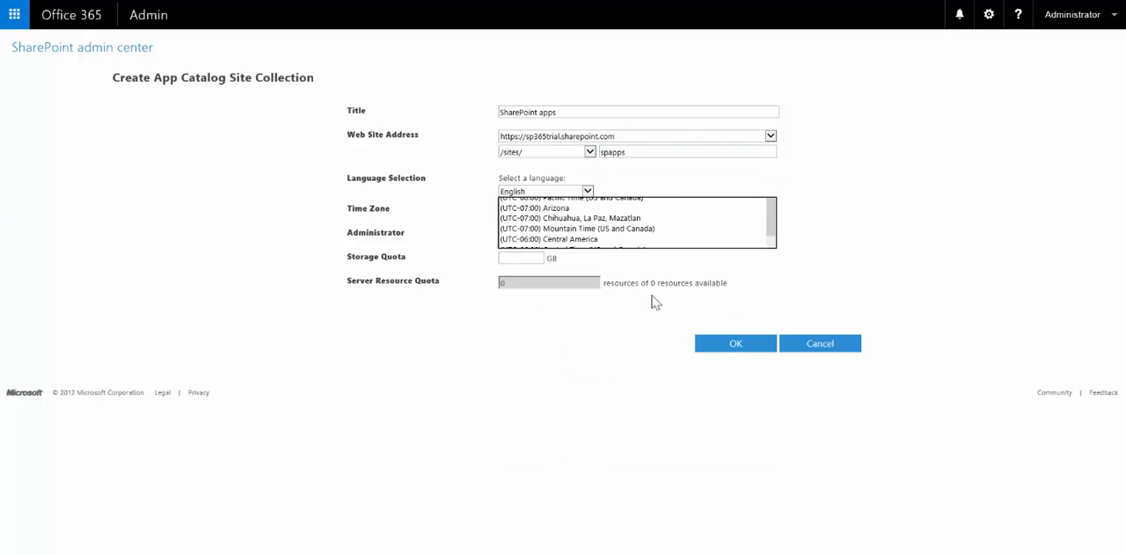
left_click(592, 234)
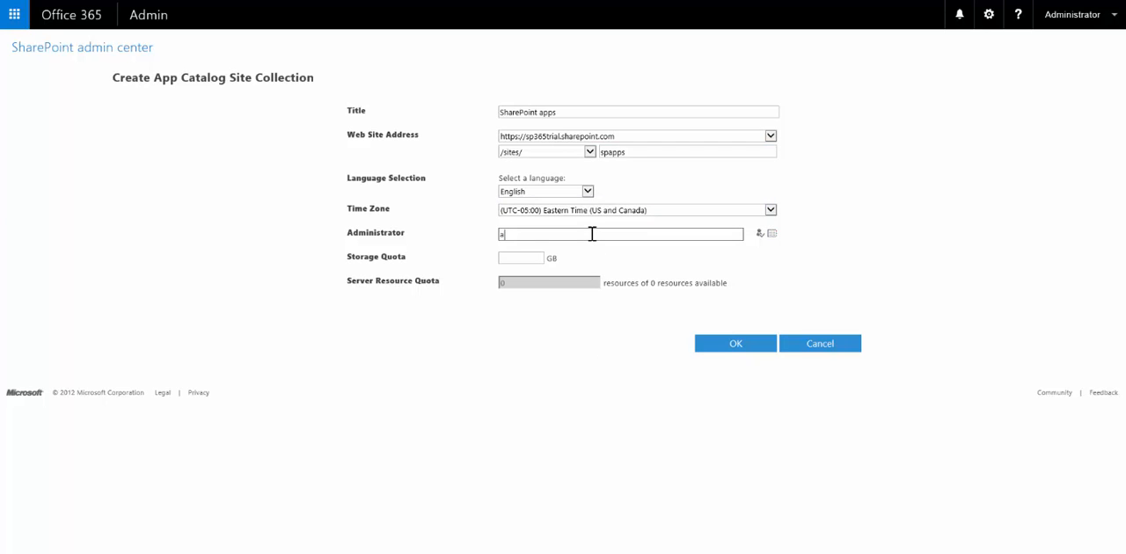
key("ctrl+v")
left_click(515, 255)
type("1")
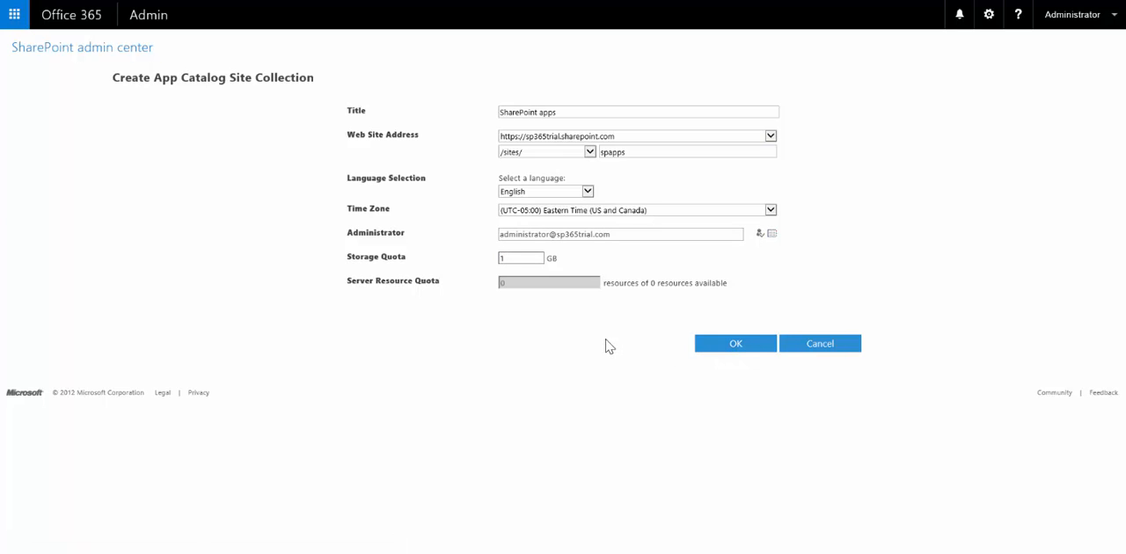
left_click(735, 350)
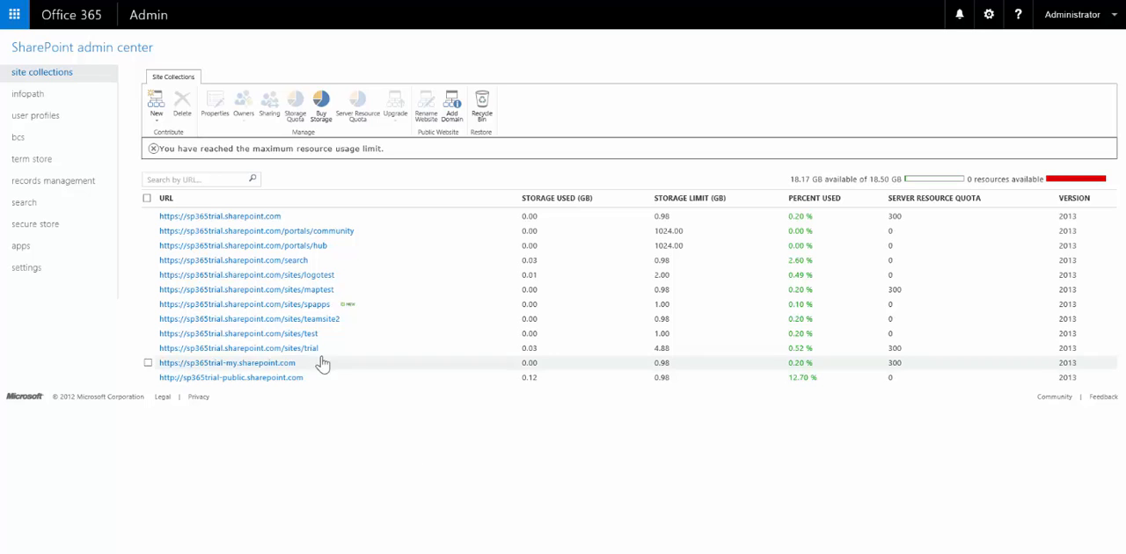
Open the new spapps app catalog site and its Apps for SharePoint library
left_click(293, 308)
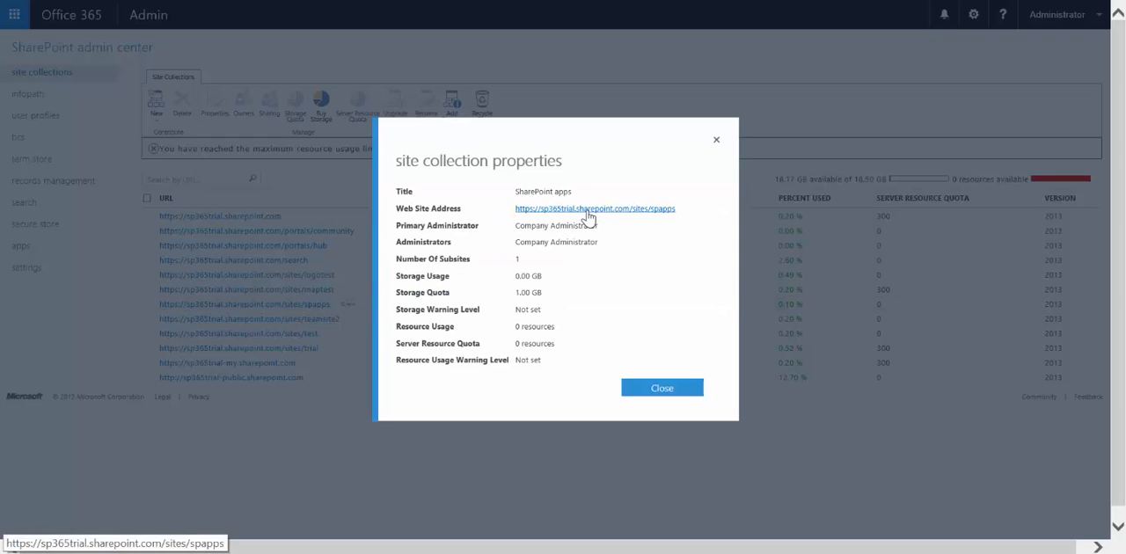
left_click(584, 211)
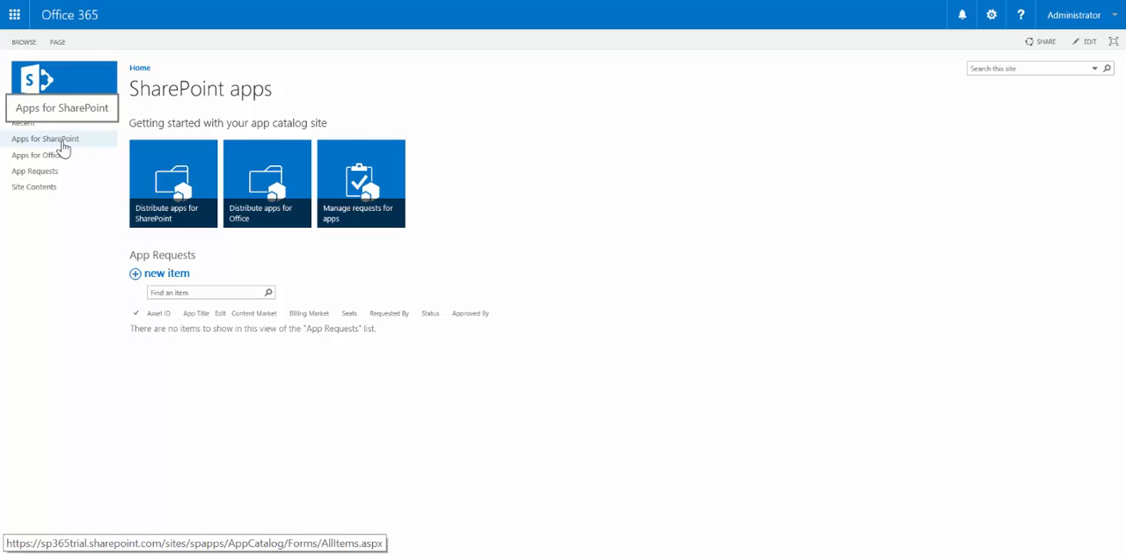
left_click(61, 143)
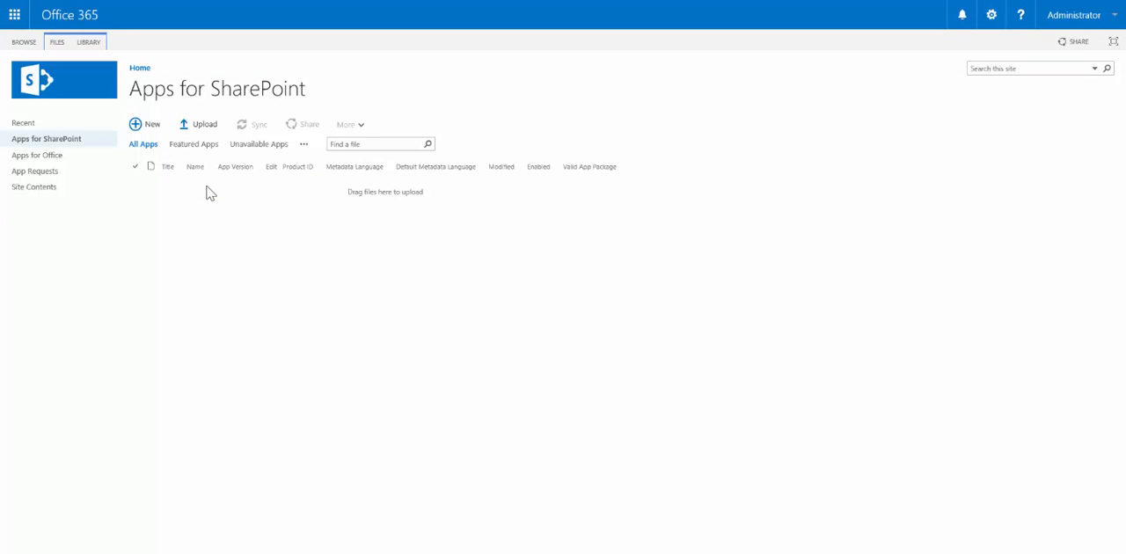
Upload the ServicePoint365App.Prod.app file from the Desktop to the Apps for SharePoint library
left_click(204, 126)
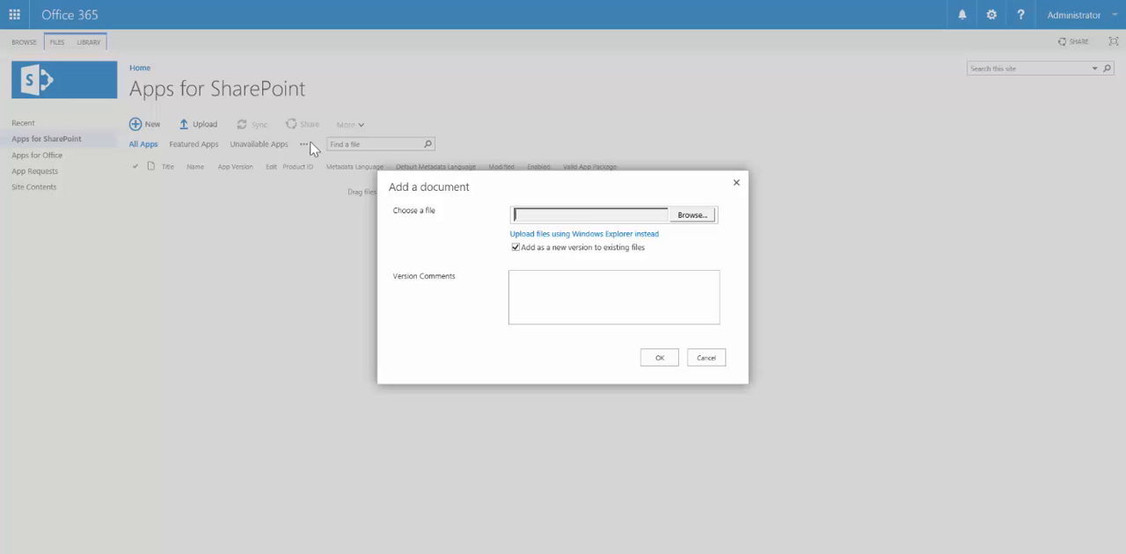
left_click(689, 219)
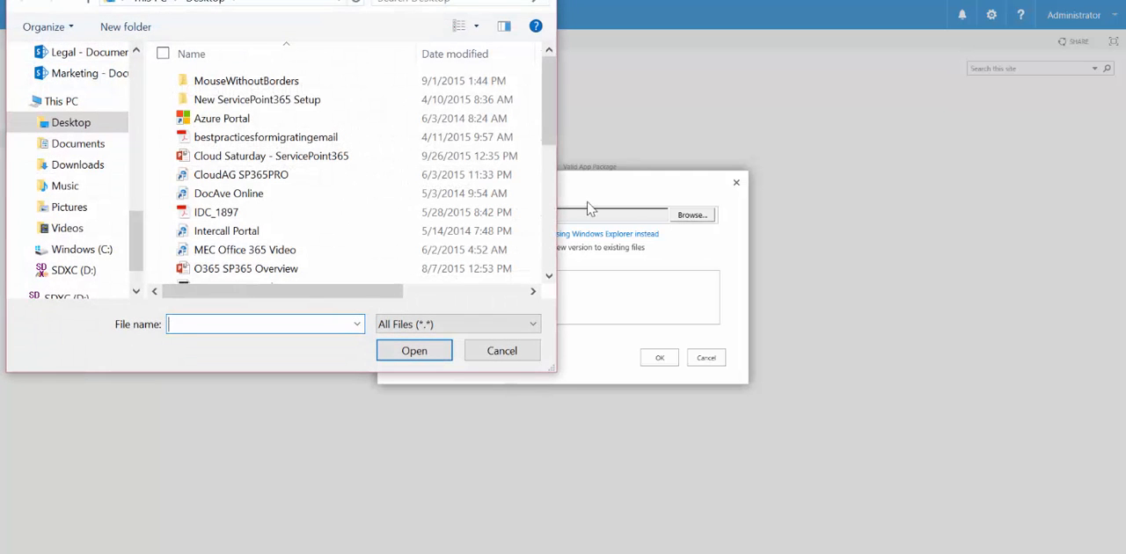
left_click_drag(545, 112, 545, 208)
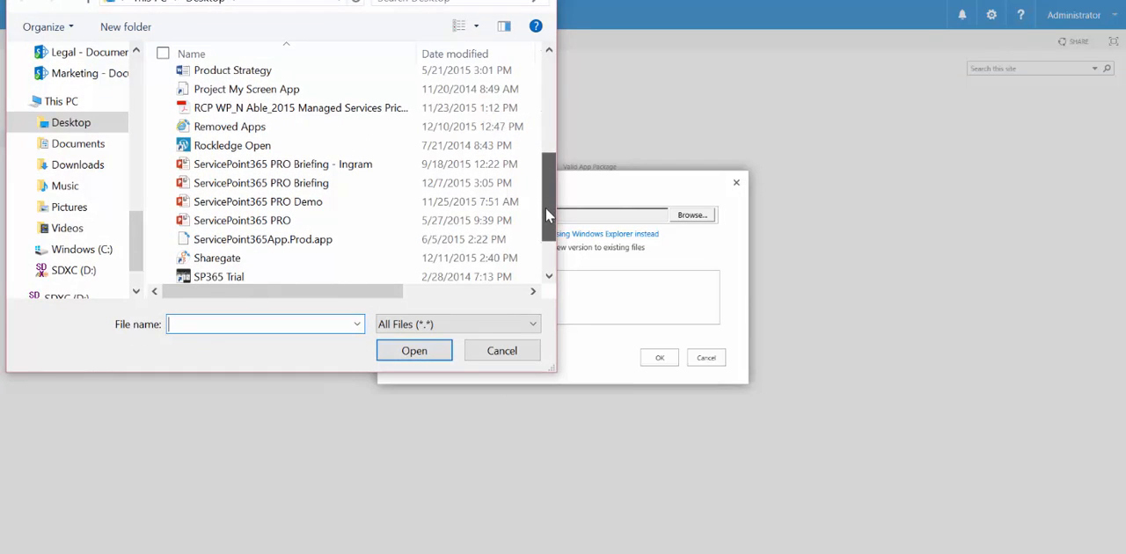
left_click(328, 247)
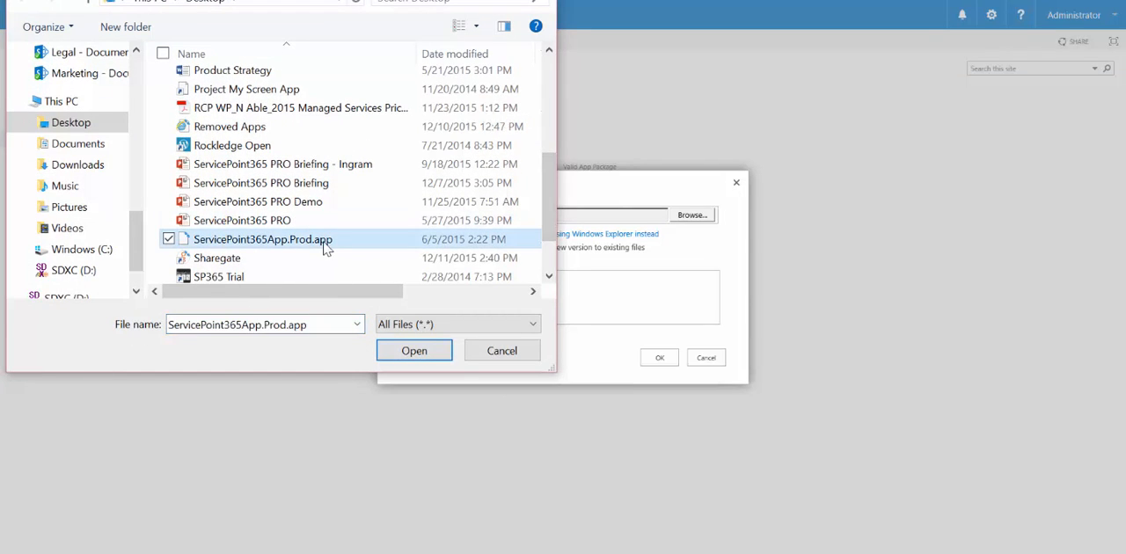
left_click(430, 351)
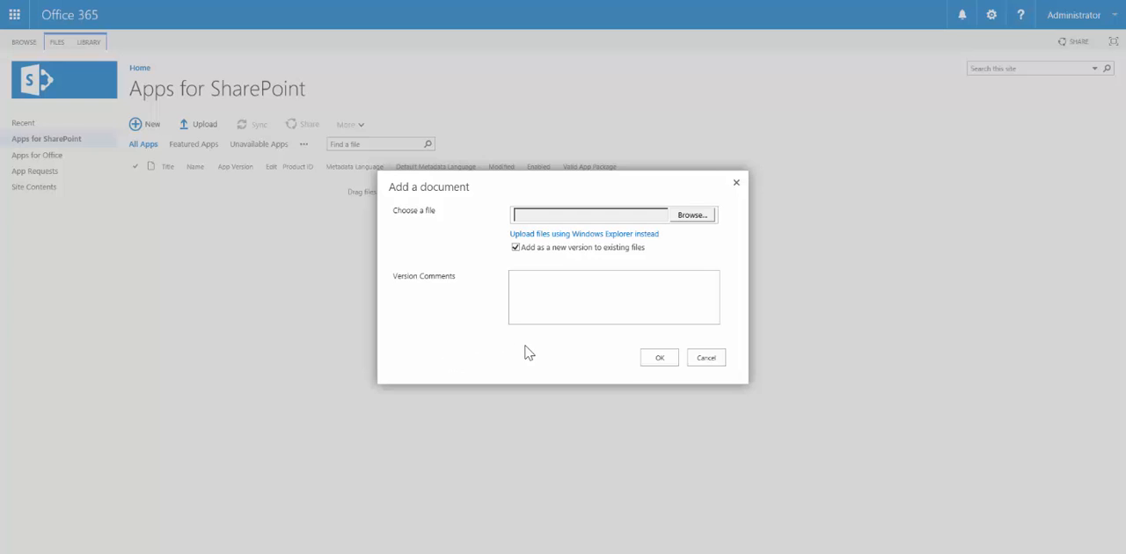
left_click(669, 359)
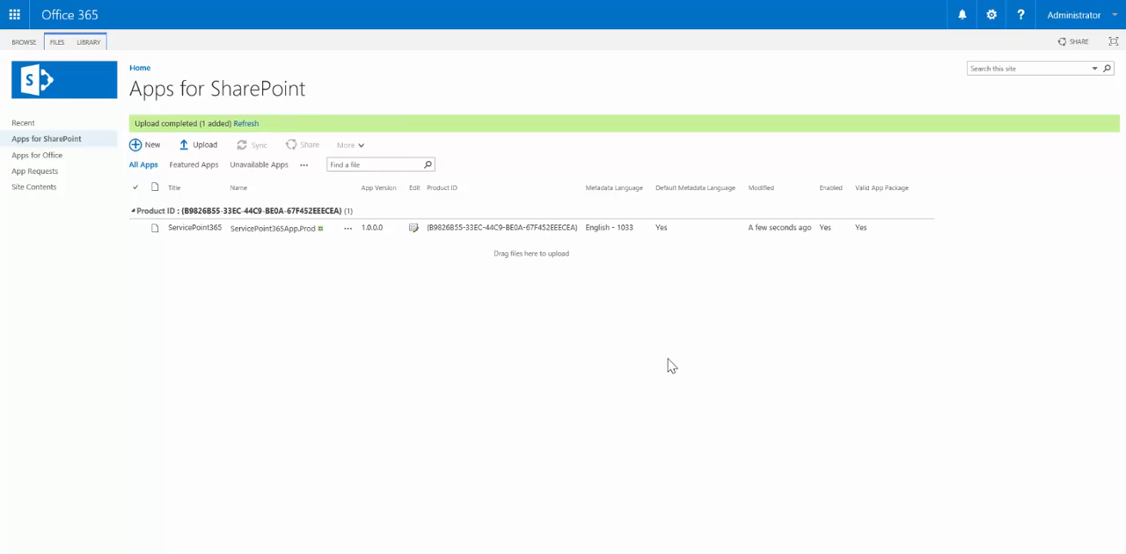
Edit the uploaded app's properties, entering the short description SharePoint Online App and pasting a long description
left_click(414, 231)
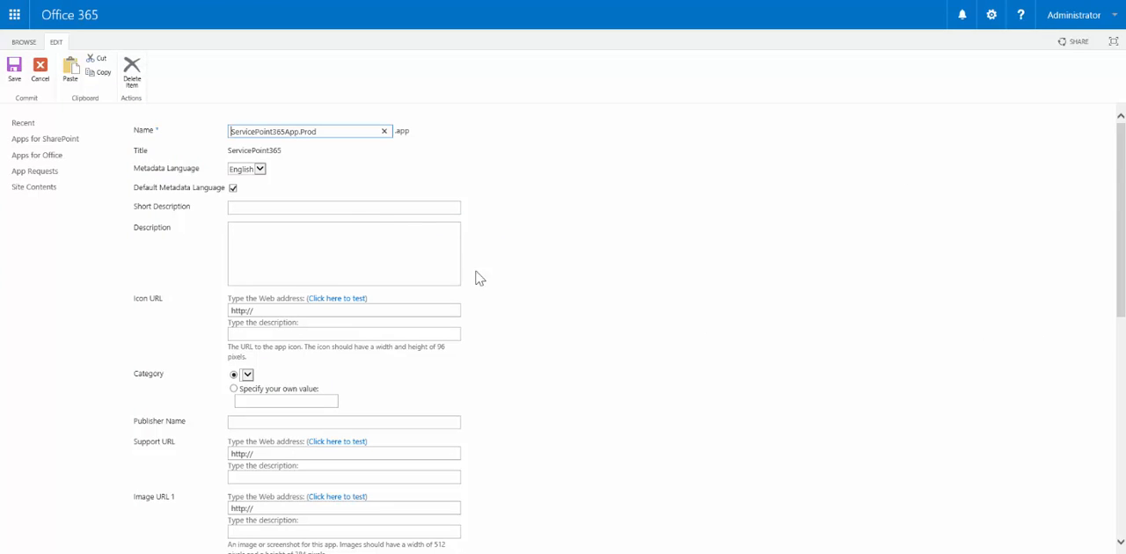
left_click(359, 211)
type("SharePoint Online App")
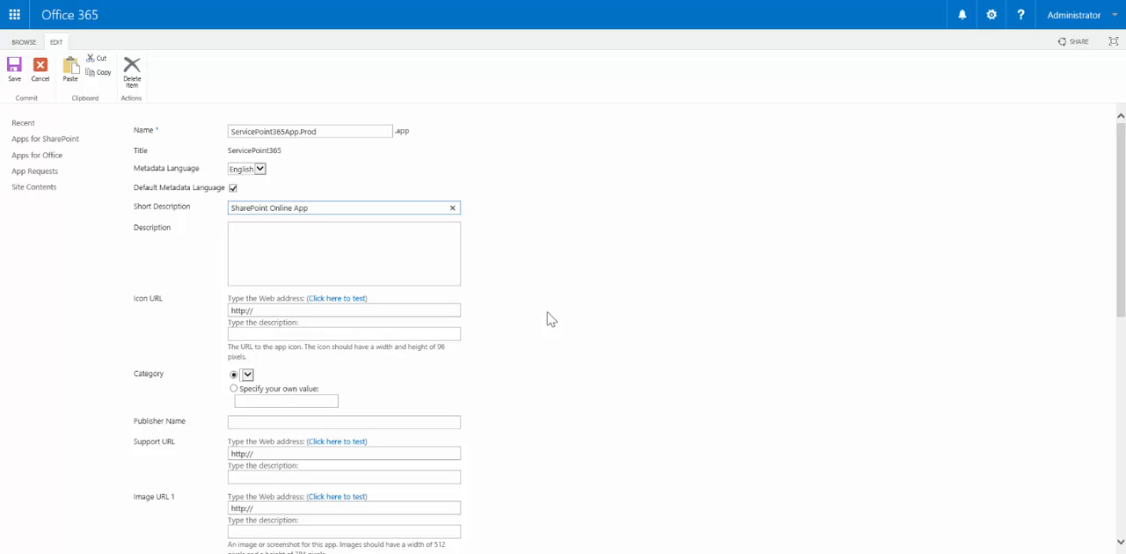
left_click(390, 255)
key("ctrl+v")
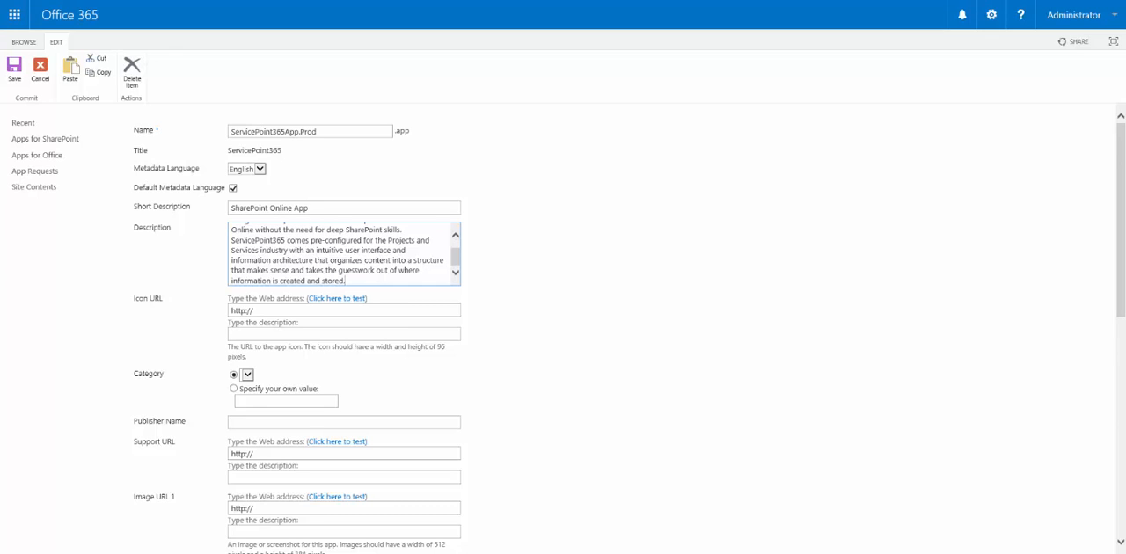
left_click(292, 308)
type("http://bit.ly/1eDxX4u")
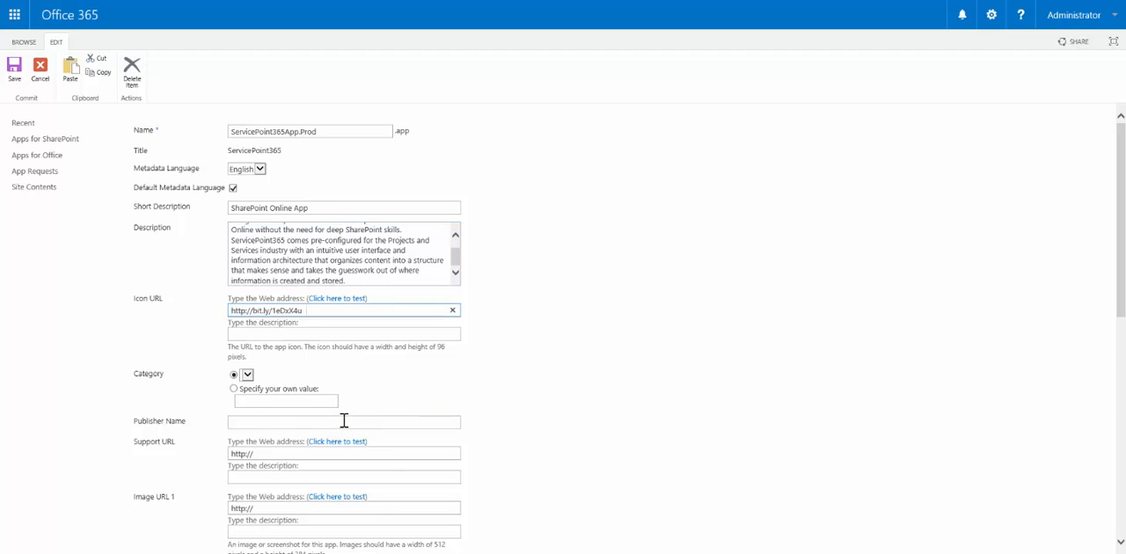
left_click(344, 421)
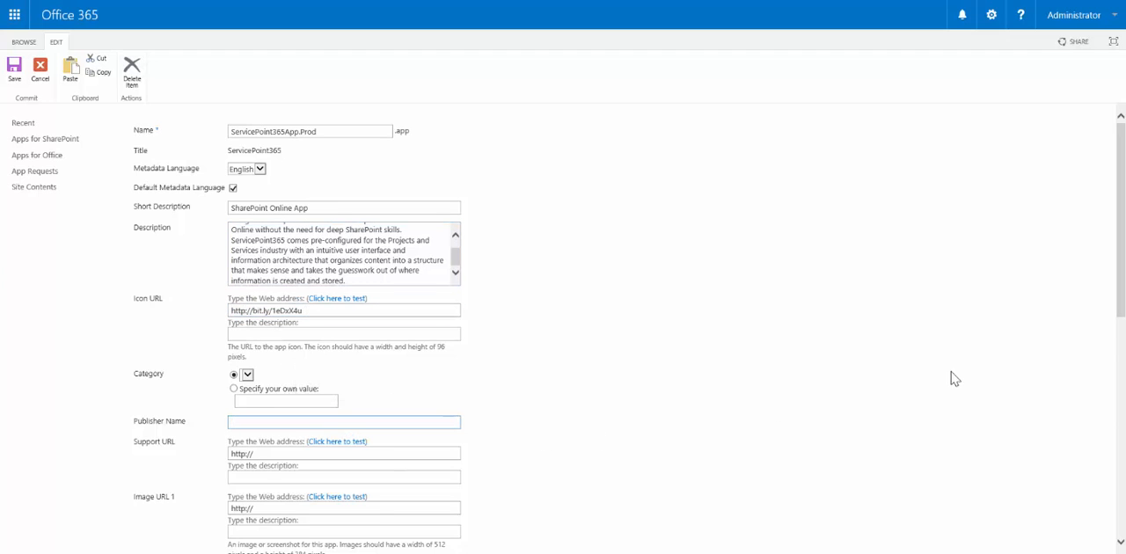
left_click_drag(1119, 303, 1079, 530)
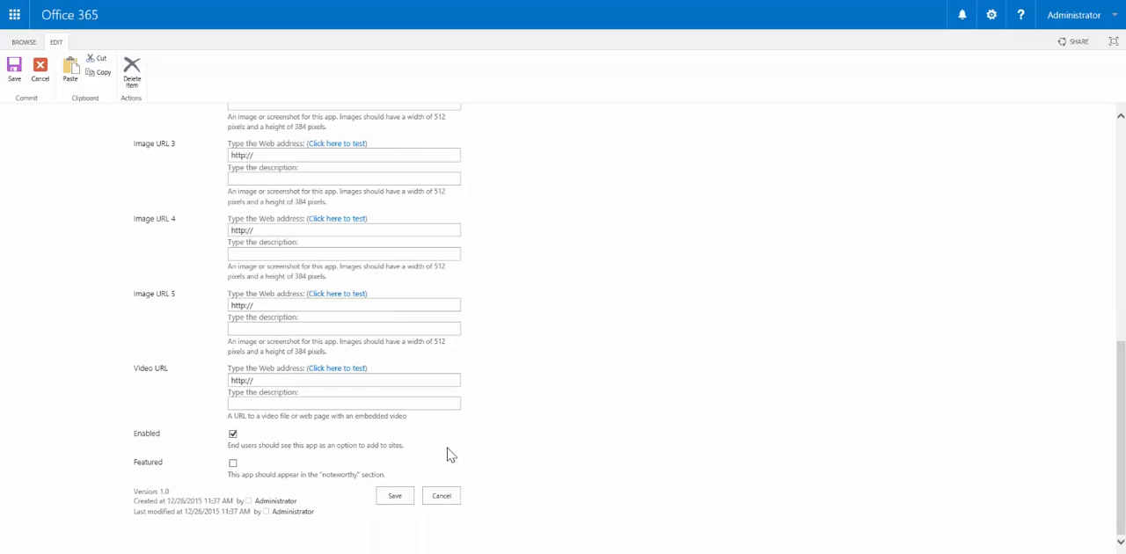
left_click(393, 498)
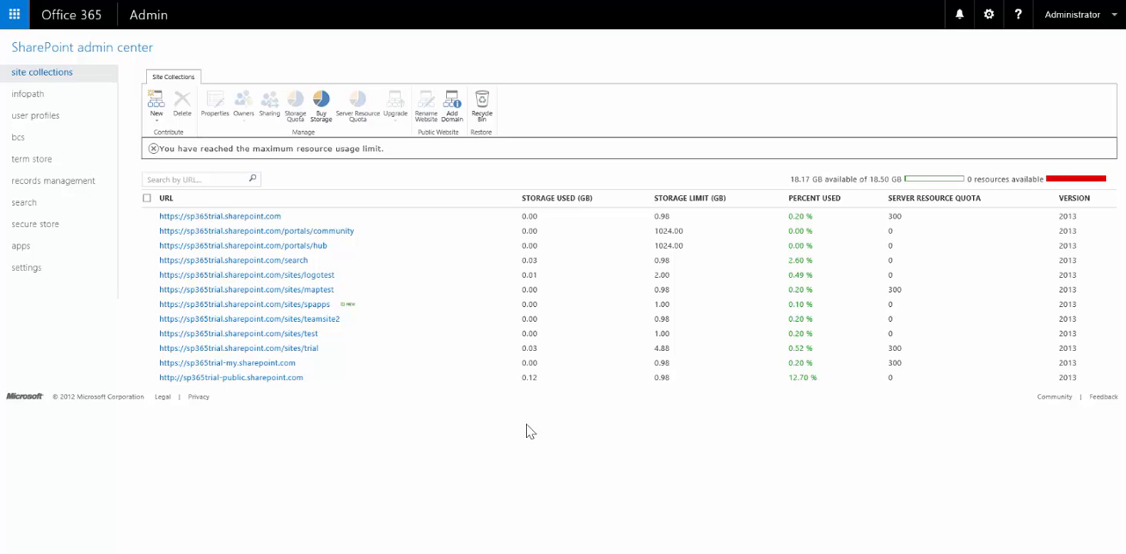
Create a new Team Site collection titled ServicePoint365 at /sites/sp365pro with Eastern Time and a 1 GB quota
left_click(160, 125)
left_click(170, 135)
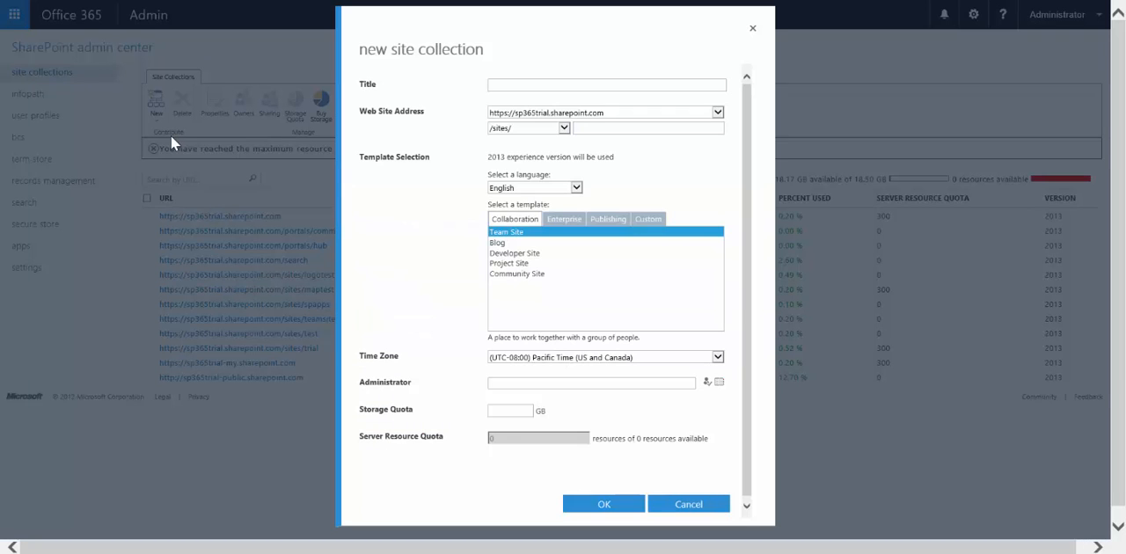
left_click(512, 86)
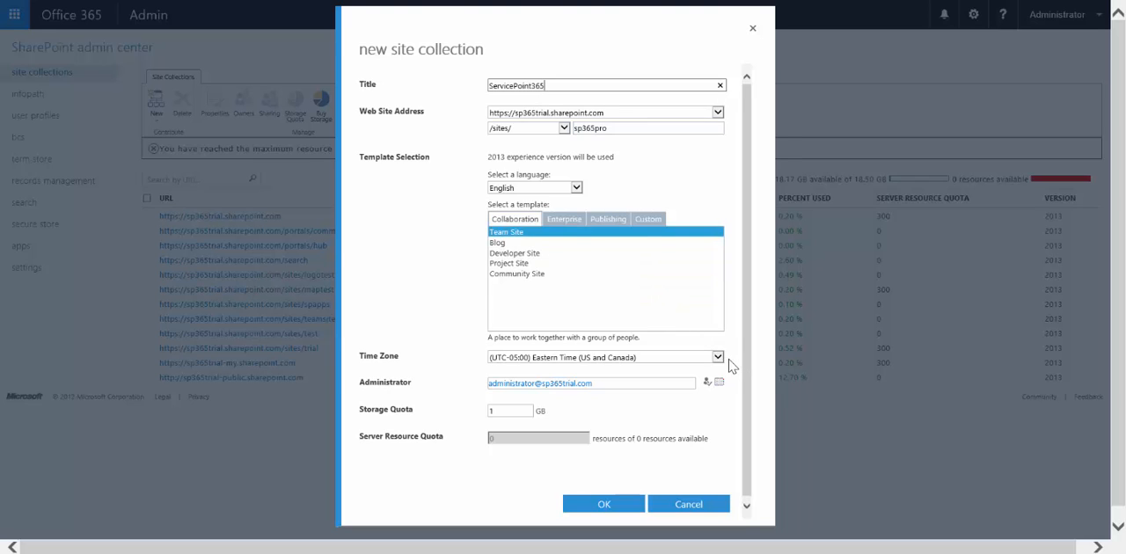
left_click(604, 507)
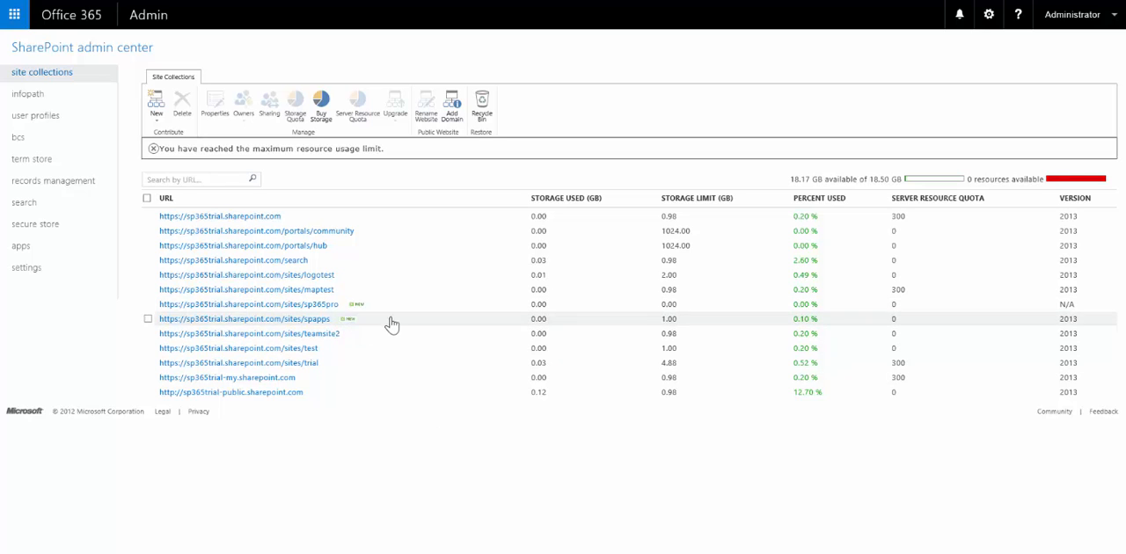
Open the new sp365pro site and go to its Site Contents
left_click(314, 306)
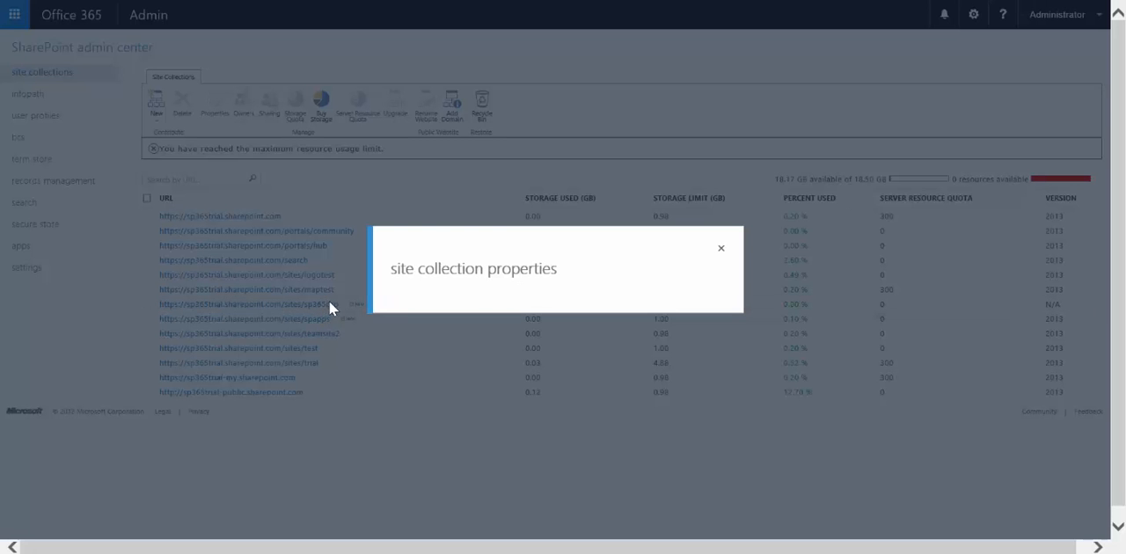
left_click(572, 210)
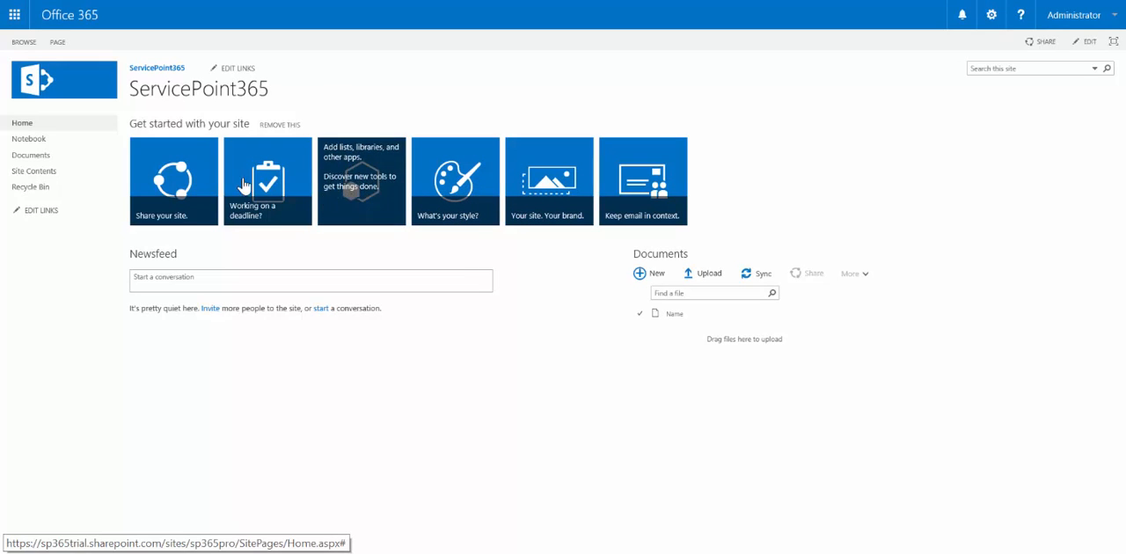
left_click(40, 173)
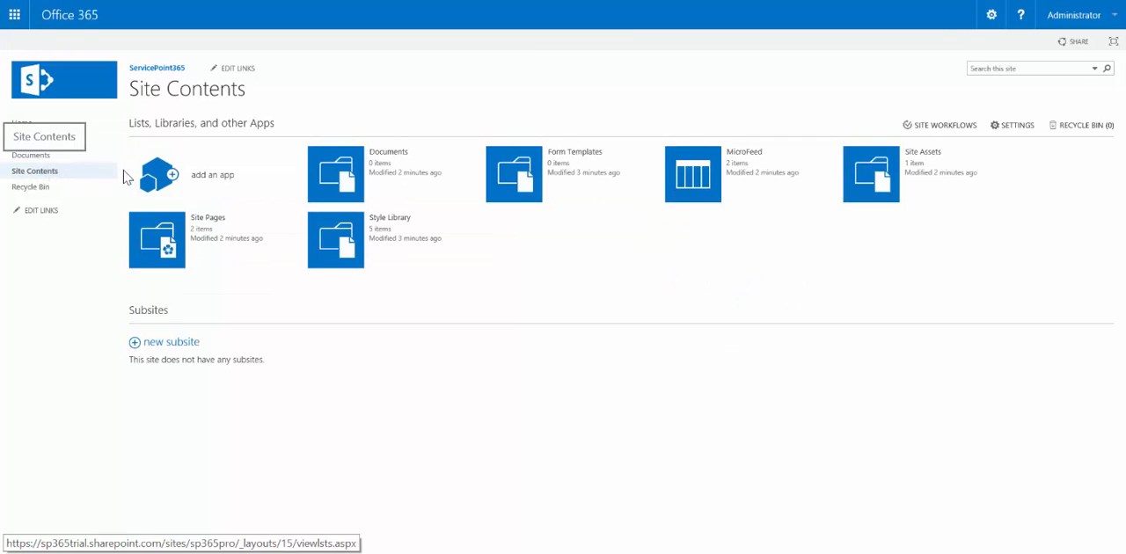
Add the ServicePoint365 app to the site, trust it, and launch it
left_click(218, 182)
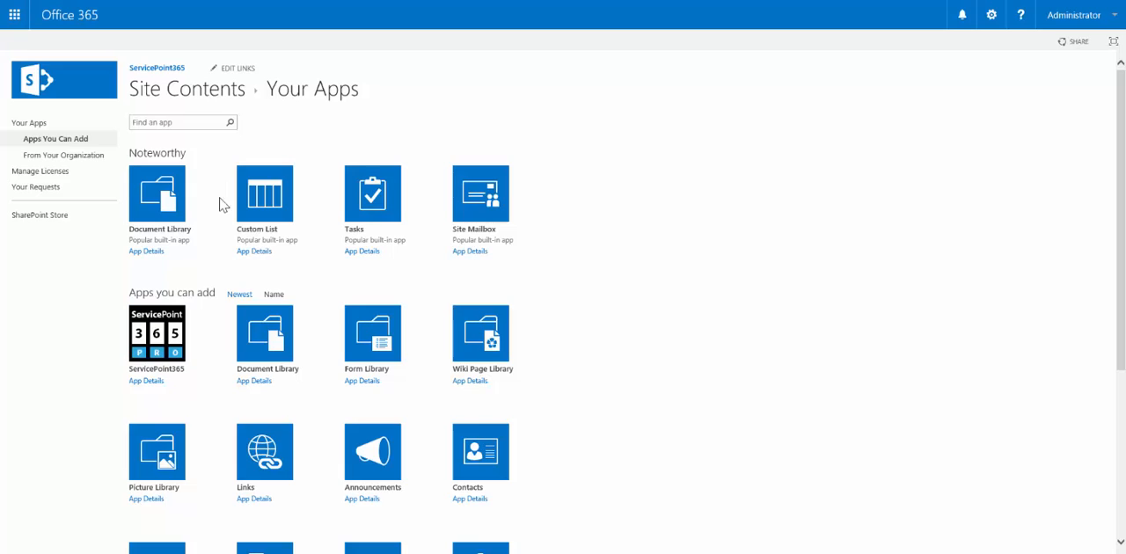
left_click(155, 351)
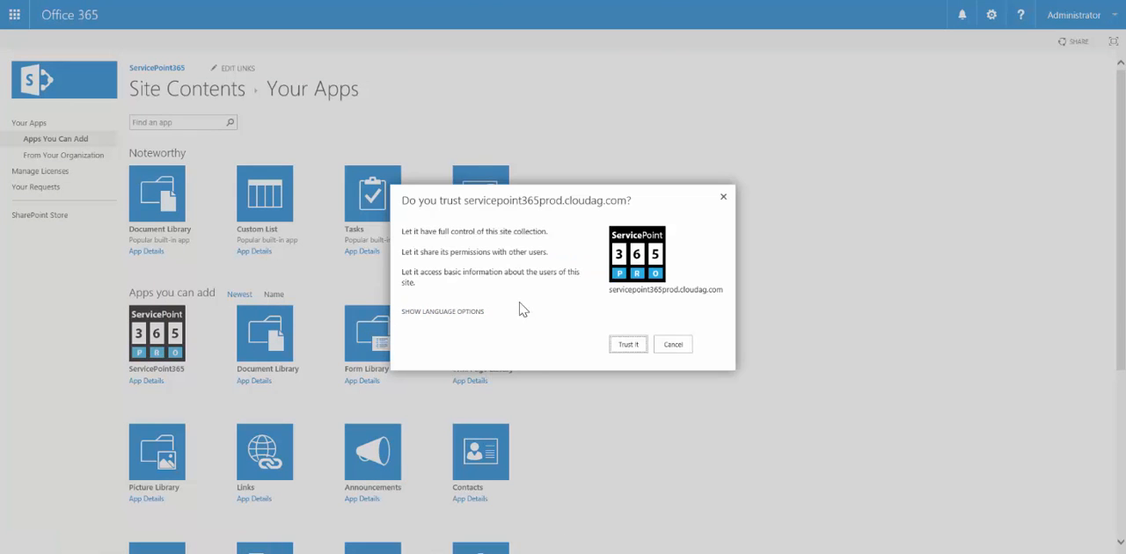
left_click(628, 345)
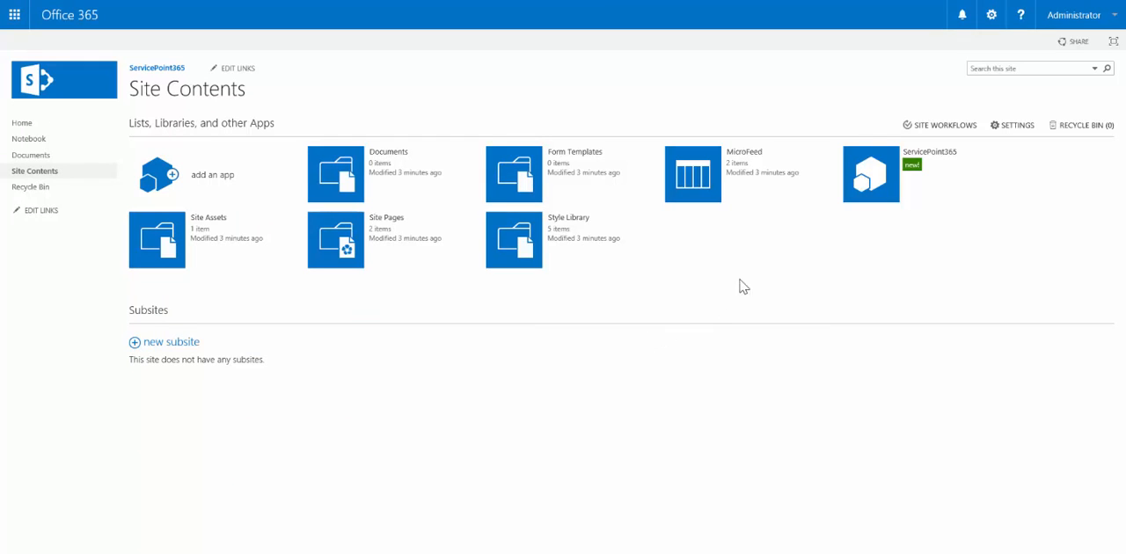
left_click(867, 197)
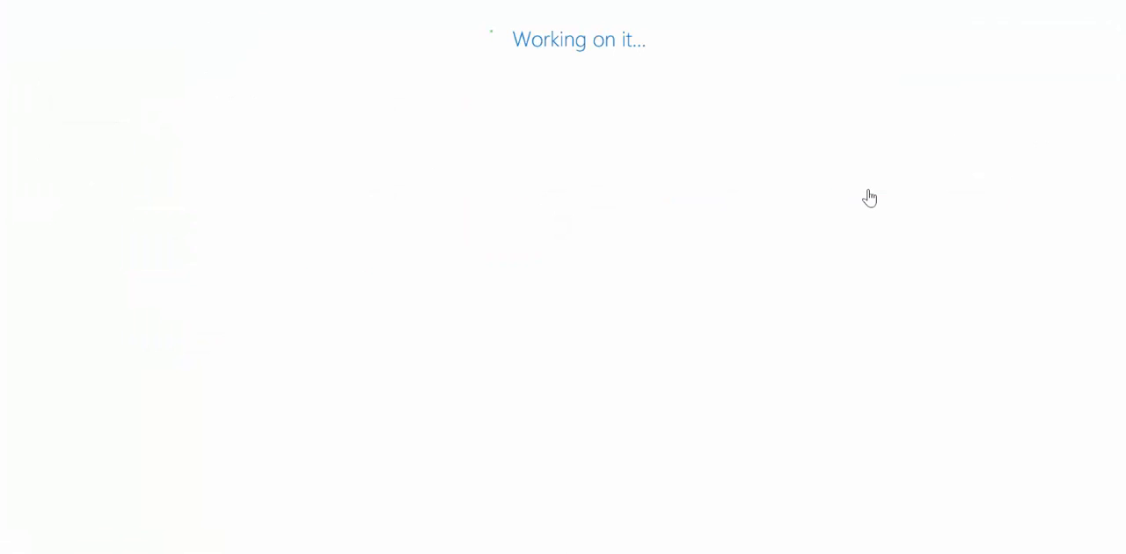